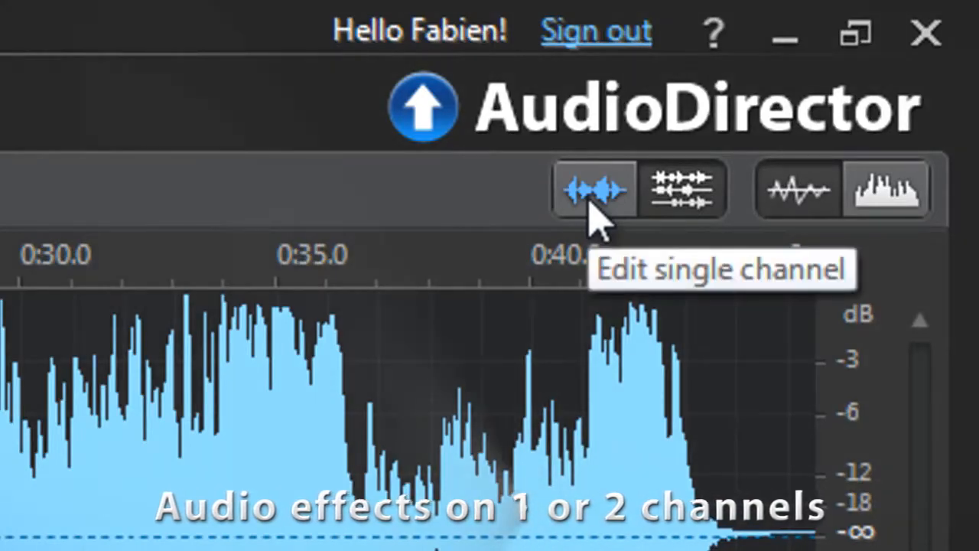
Switch to single-channel editing, select the right channel, and return to editing both channels together
click(590, 202)
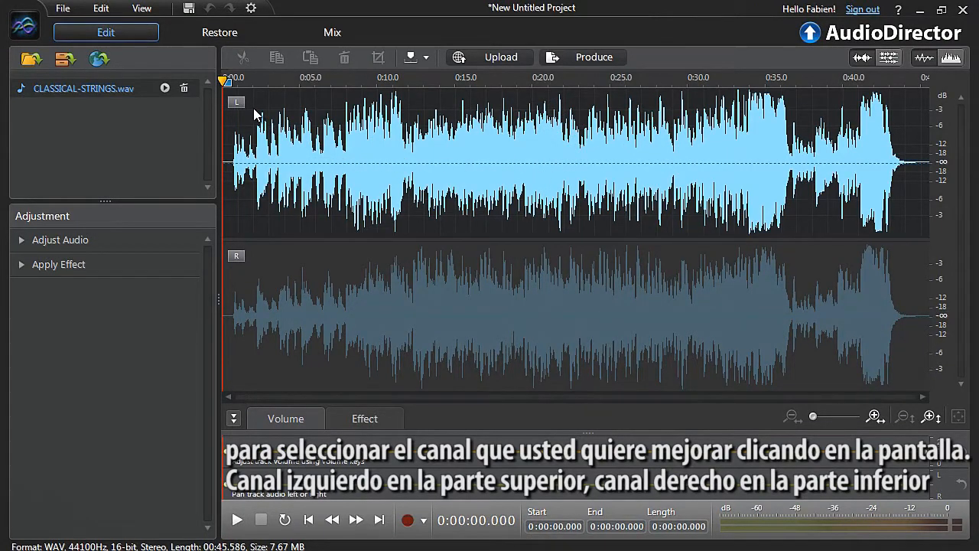
click(260, 266)
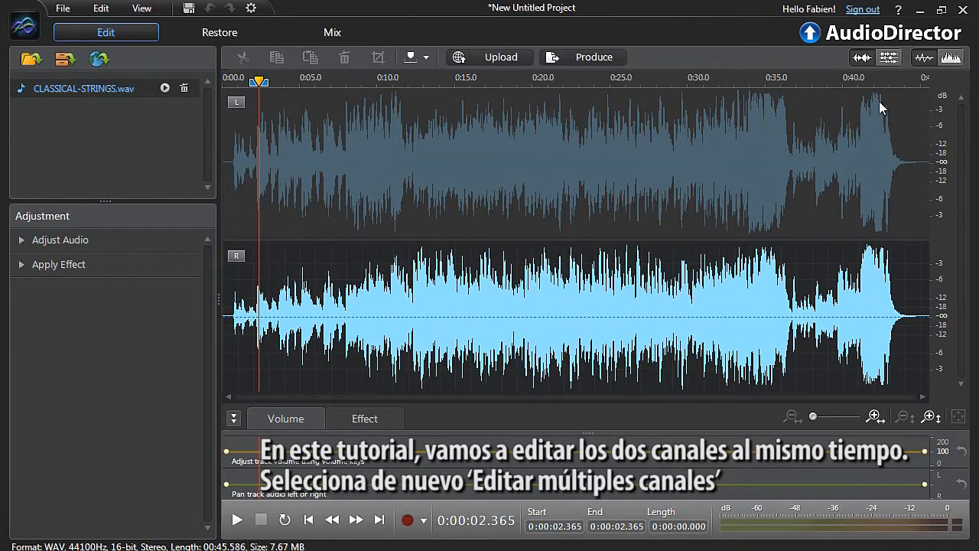
click(895, 59)
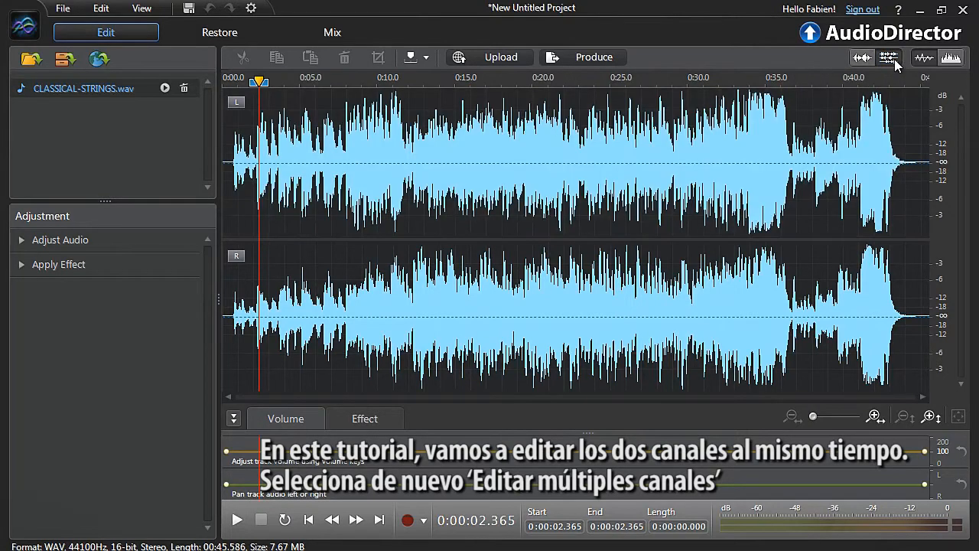
Equalize CLASSICAL-STRINGS.wav from the Classical preset with 2K 4.81, 4K -2.19, 8K -8.94 and >16K -10, and play the result
click(163, 263)
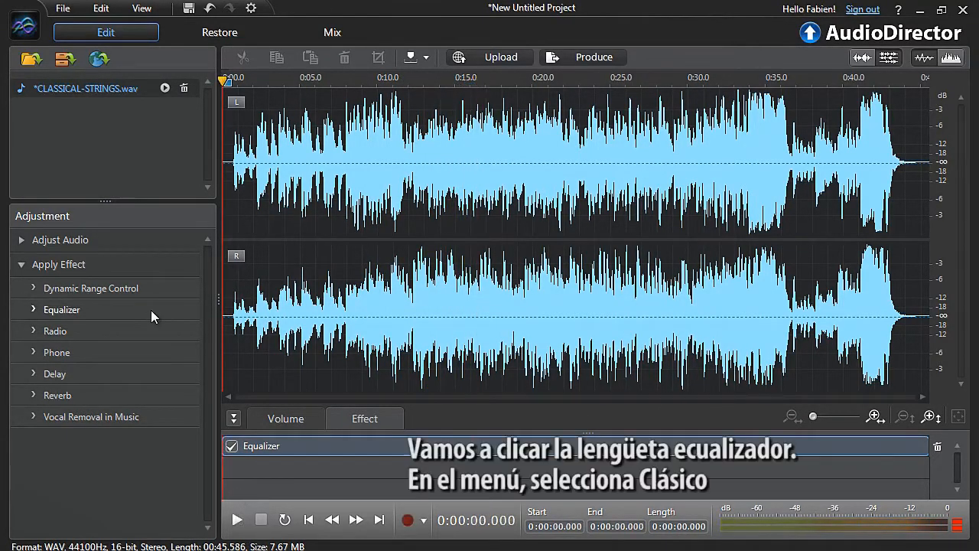
click(151, 310)
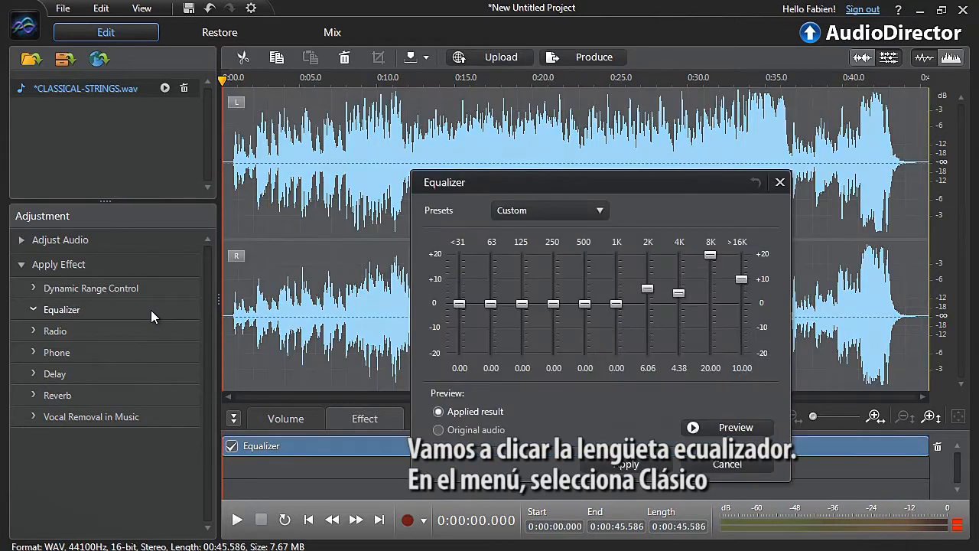
click(573, 212)
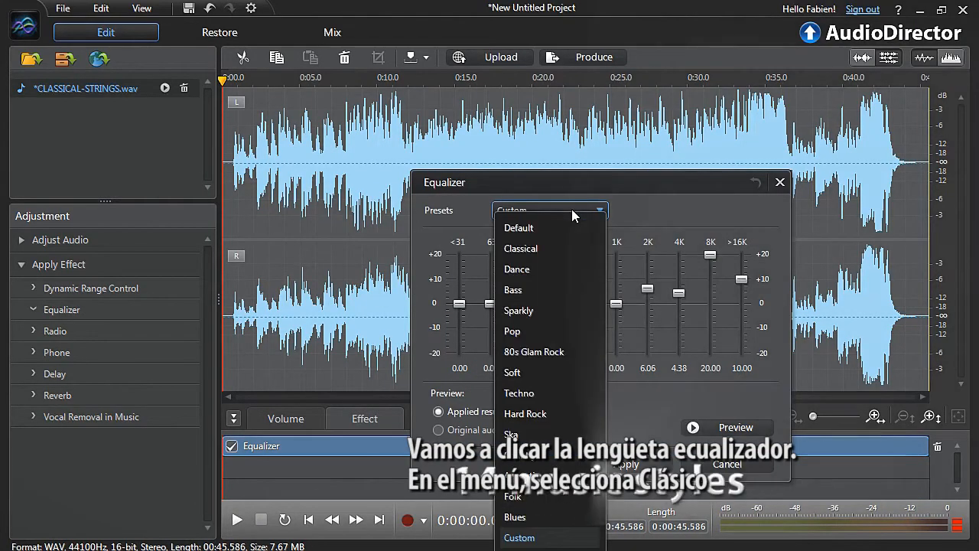
click(568, 248)
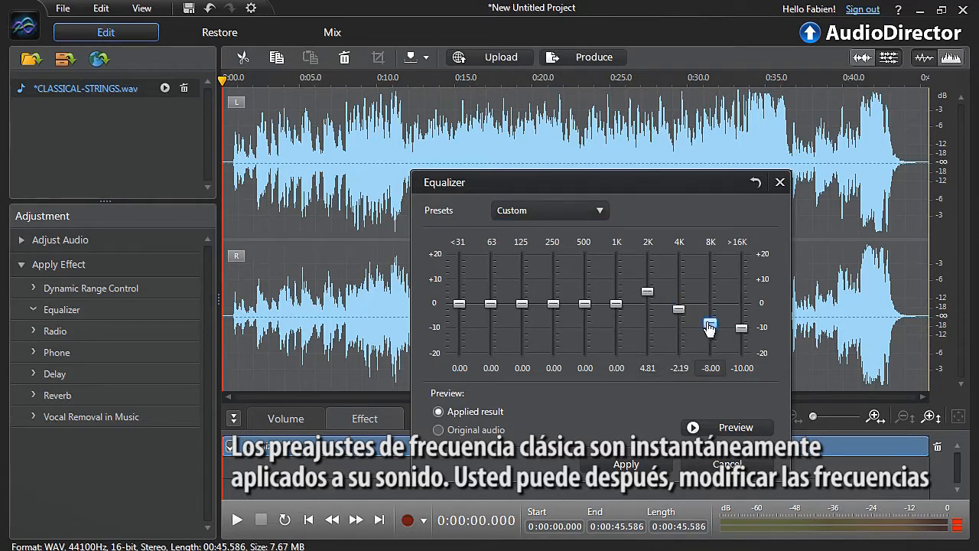
click(711, 431)
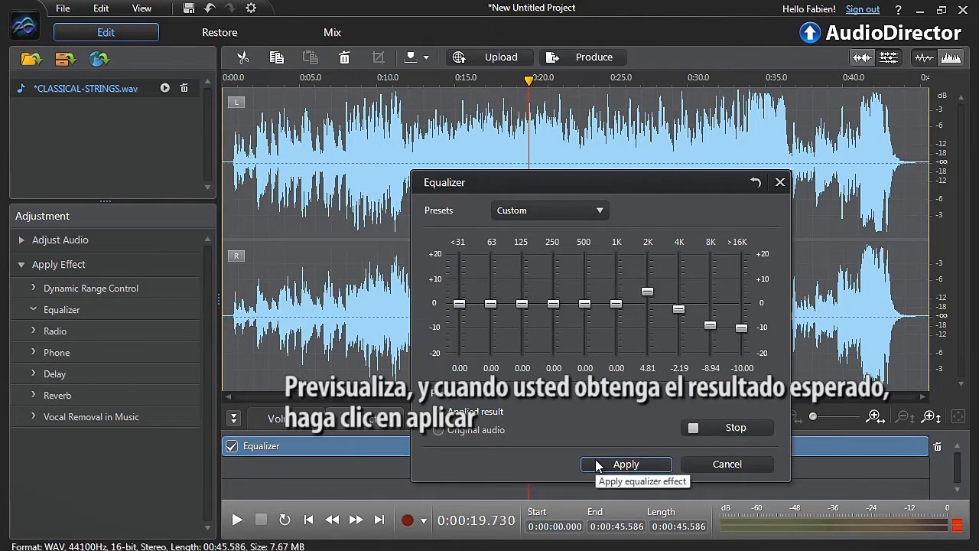
click(596, 464)
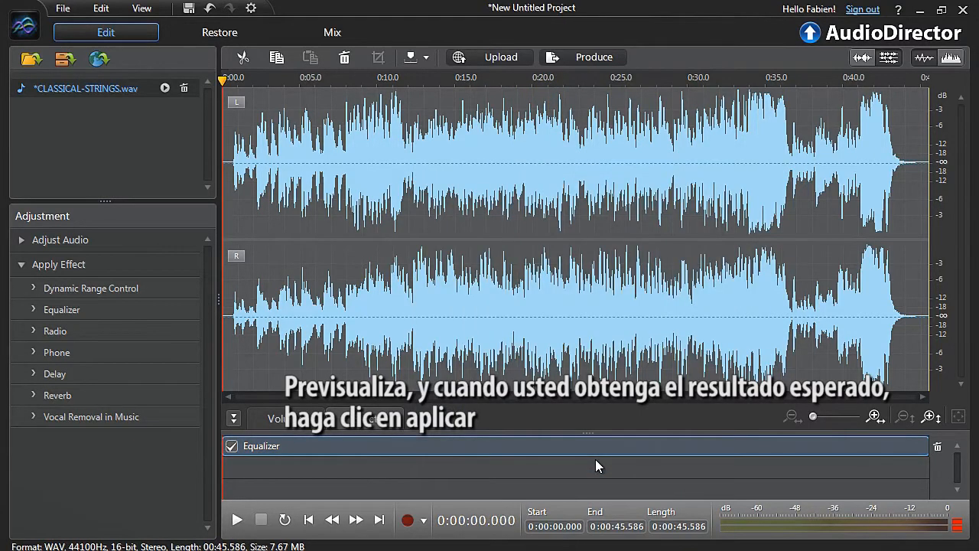
click(237, 520)
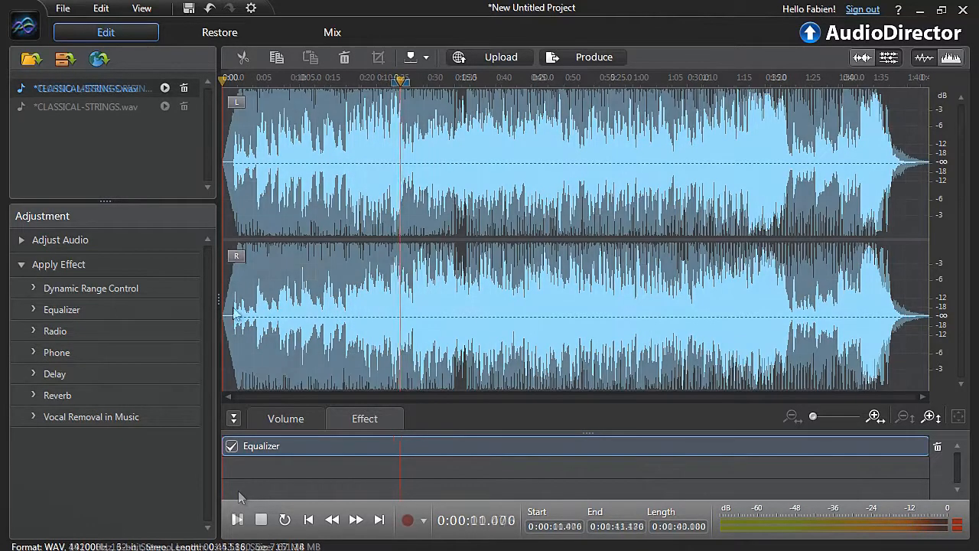
Set the Equalizer to the Techno preset for the second sound track and preview its applied result
click(167, 307)
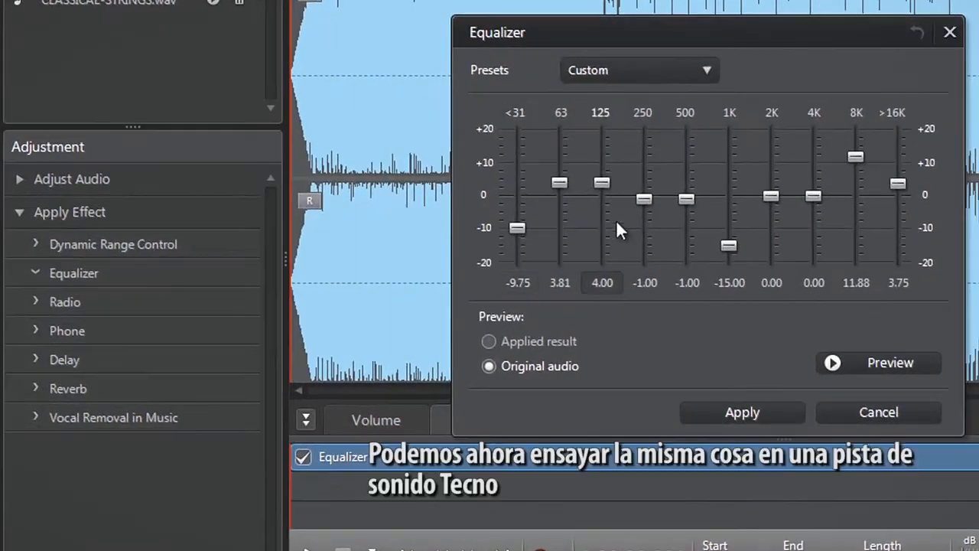
click(594, 126)
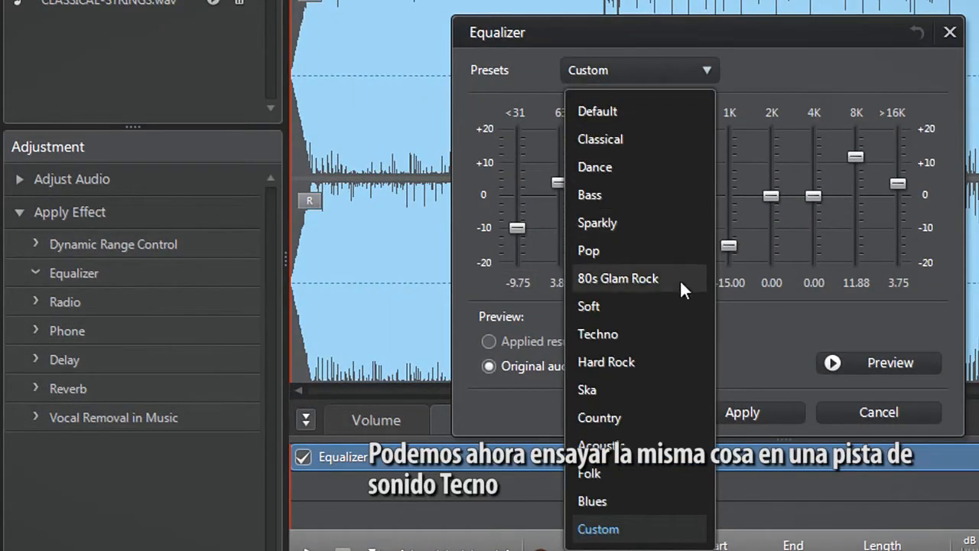
click(675, 334)
click(834, 365)
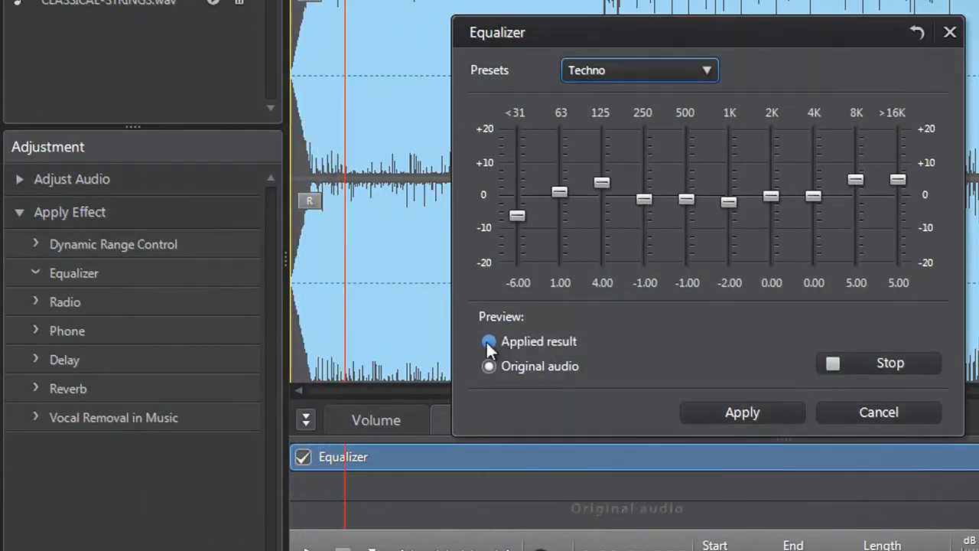
click(487, 344)
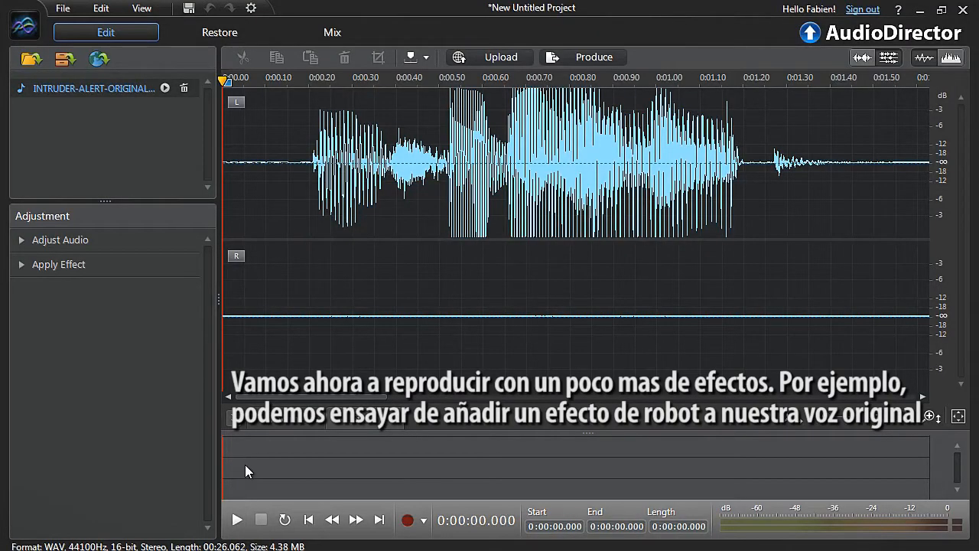
Apply a Delay to the INTRUDER-ALERT voice with Dry Out 100%, Wet Out 80%, Feedback 80%, Trash 20%, Delay 15 ms, and play it
click(239, 521)
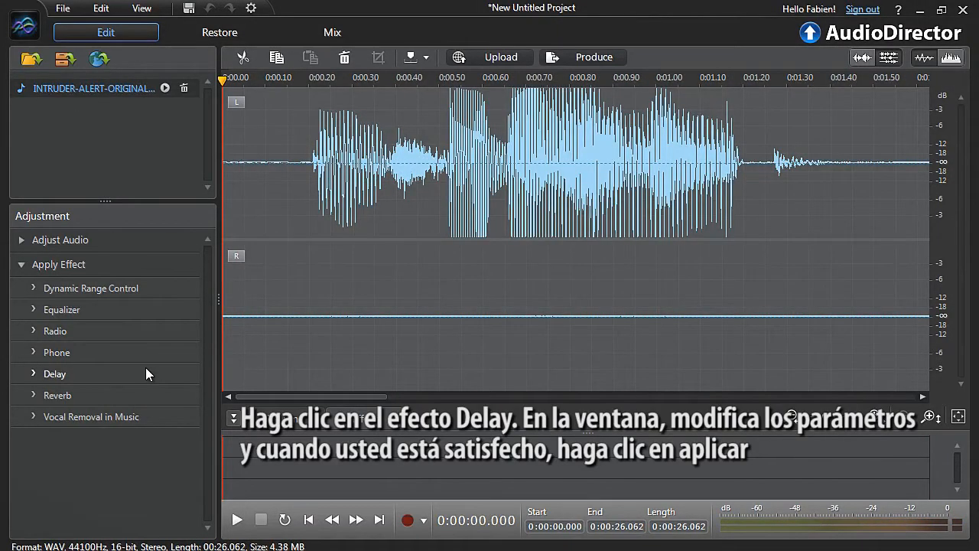
click(145, 371)
drag(521, 94, 580, 96)
drag(454, 122, 539, 123)
drag(420, 151, 437, 182)
drag(479, 267, 413, 268)
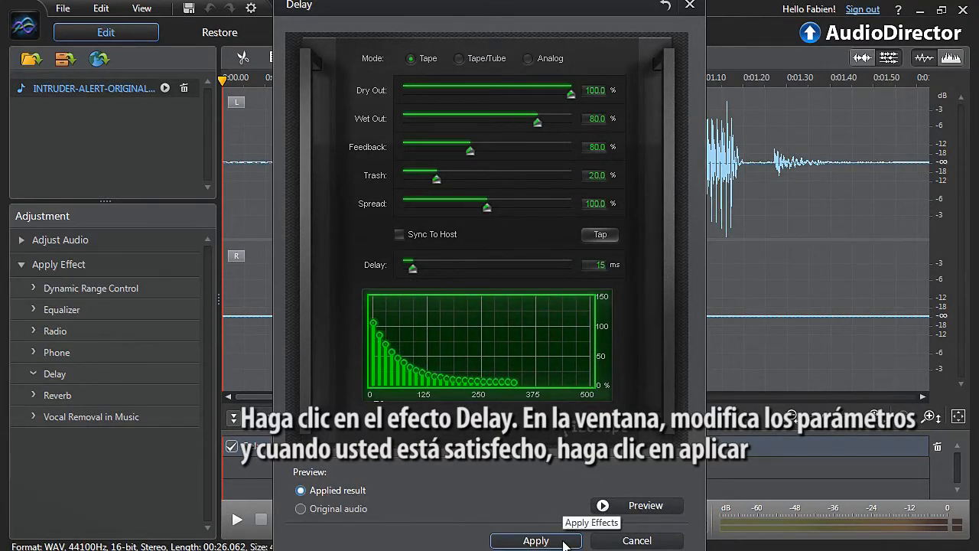
click(536, 540)
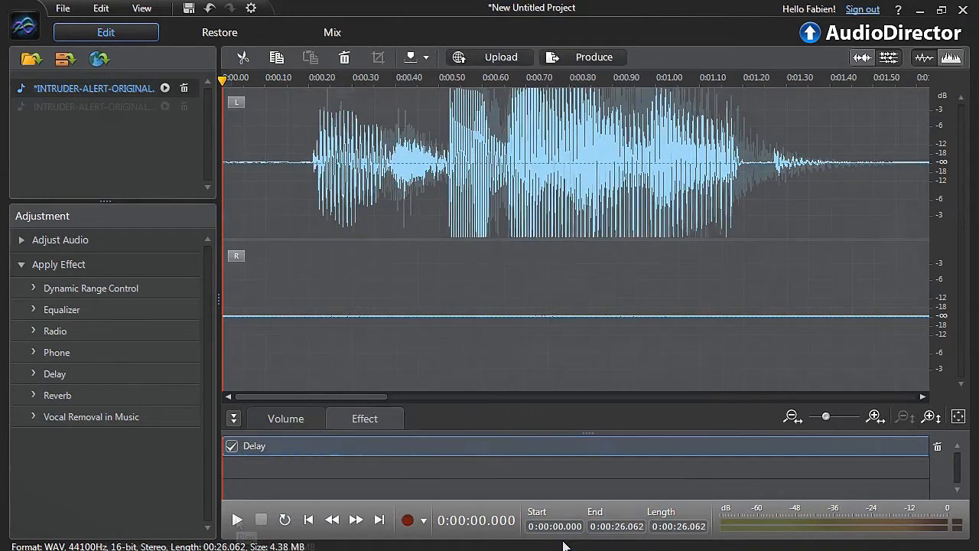
click(237, 519)
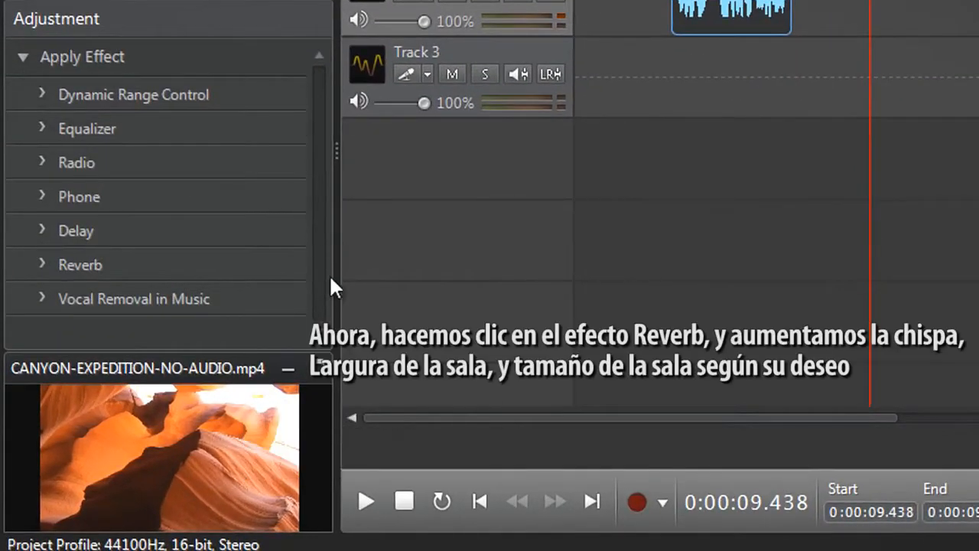
Set a Reverb effect on the clip with Sparkle 60%, Room width 74% and Room size 84%
click(284, 260)
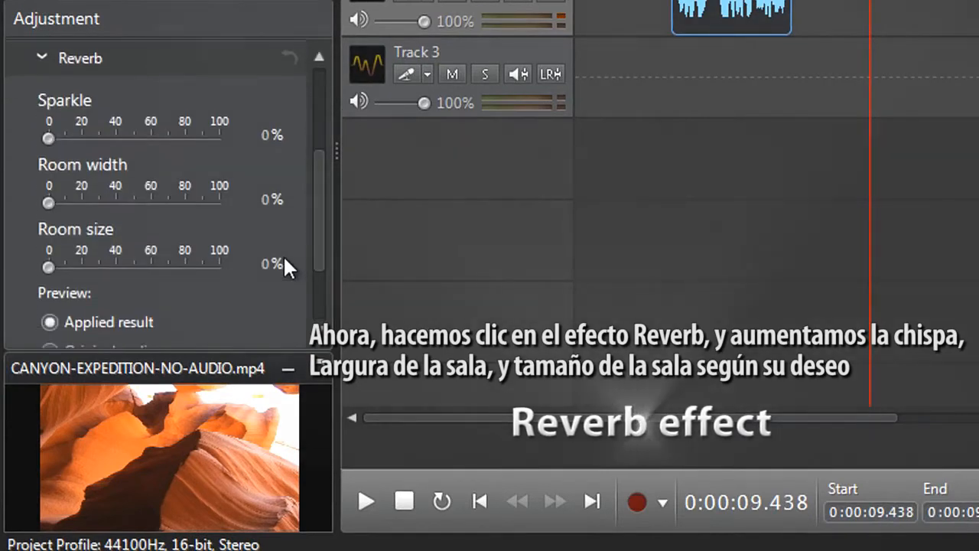
drag(54, 141, 153, 140)
drag(49, 203, 179, 208)
drag(49, 264, 201, 264)
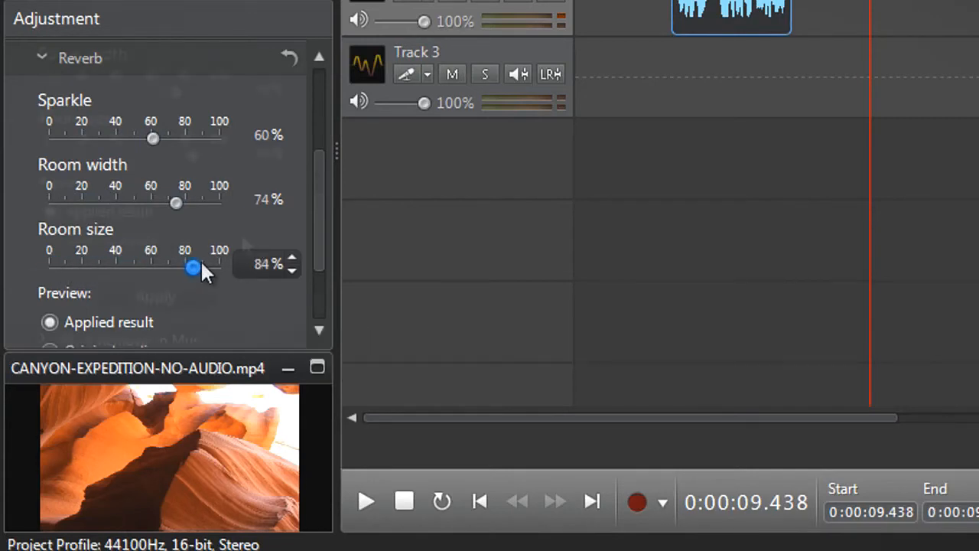
scroll(230, 280, down, 3)
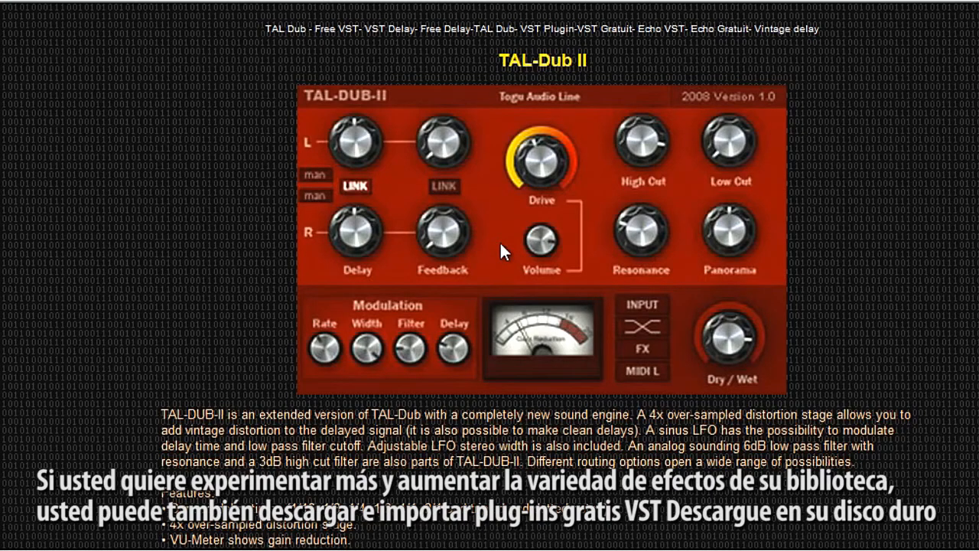
Download the 32-bit TAL-Dub-2.zip plug-in from the web page and save it on the Desktop as DISTORTION
scroll(500, 241, down, 9)
click(496, 373)
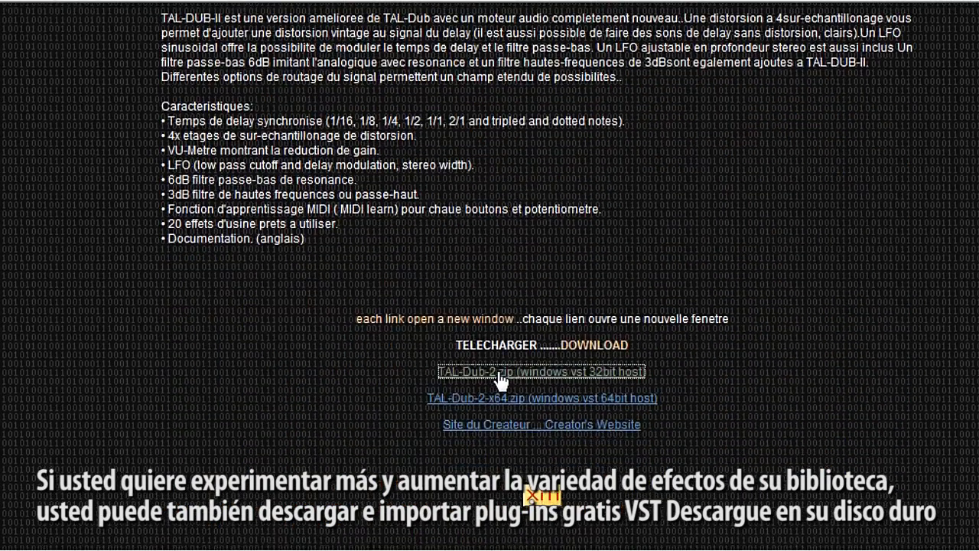
click(601, 231)
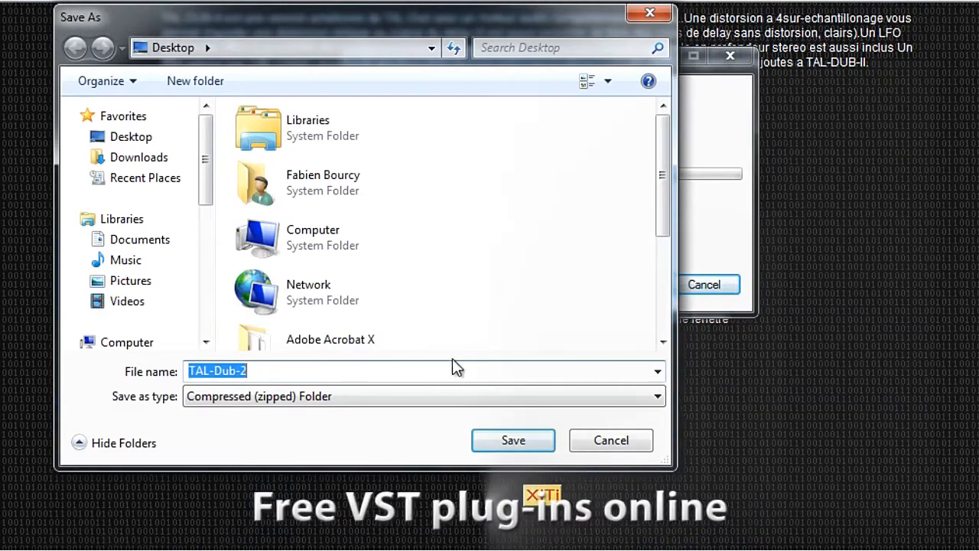
text(DISTORTION)
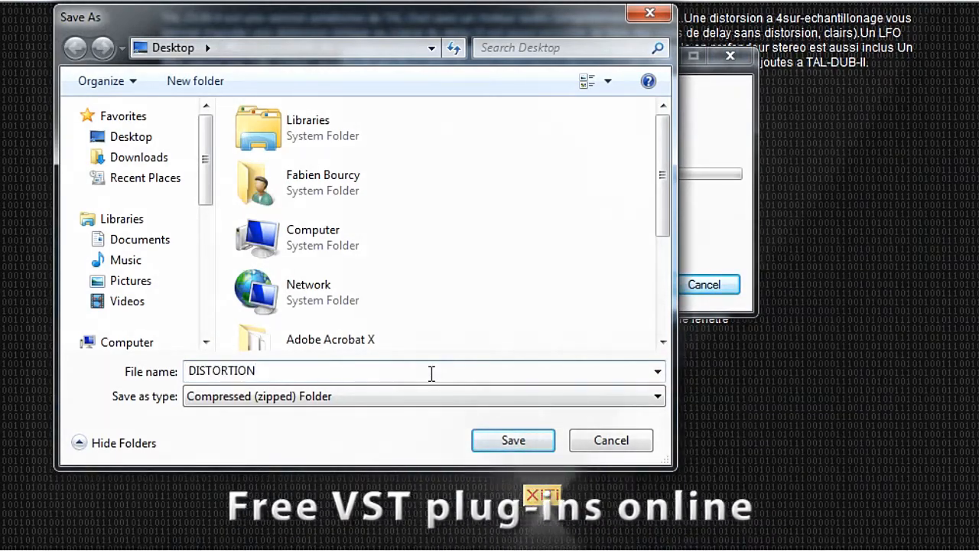
click(486, 441)
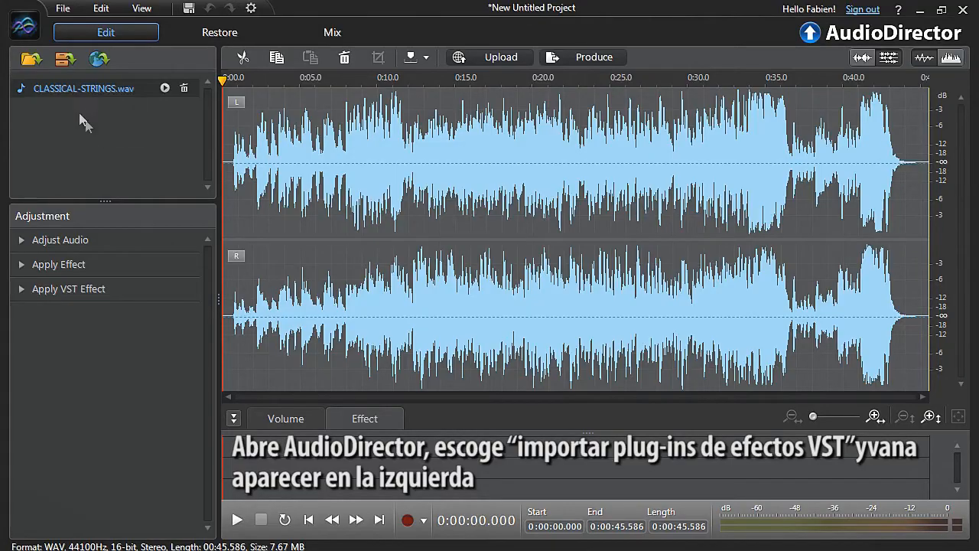
Switch to AudioDirector, import DISTORTION.dll from the Desktop as a VST effect plug-in, and open the DISTORTION effect settings
click(65, 9)
click(115, 134)
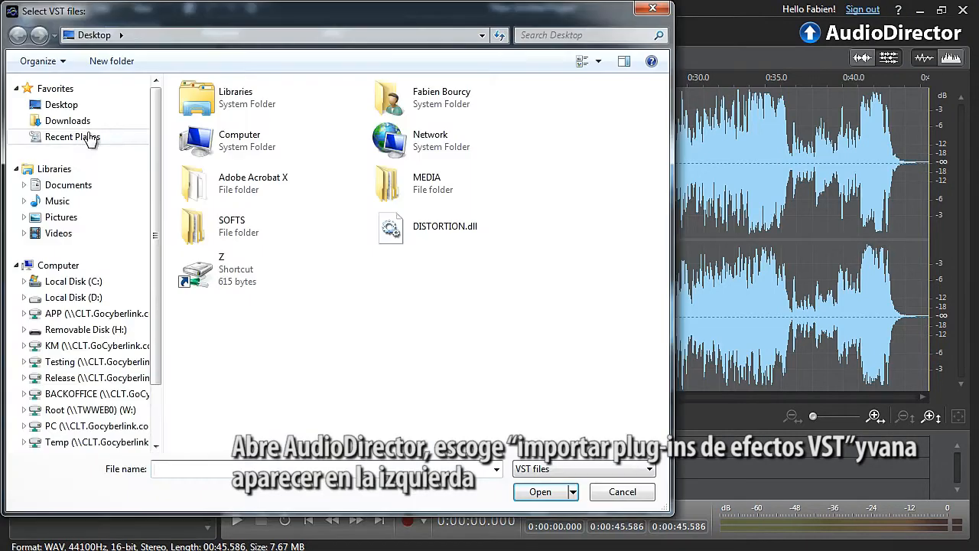
double_click(383, 229)
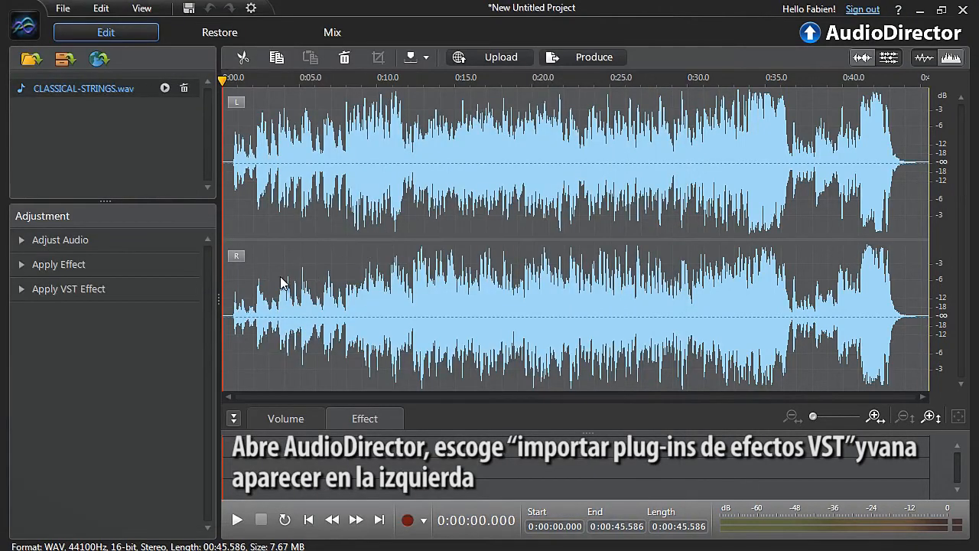
click(34, 289)
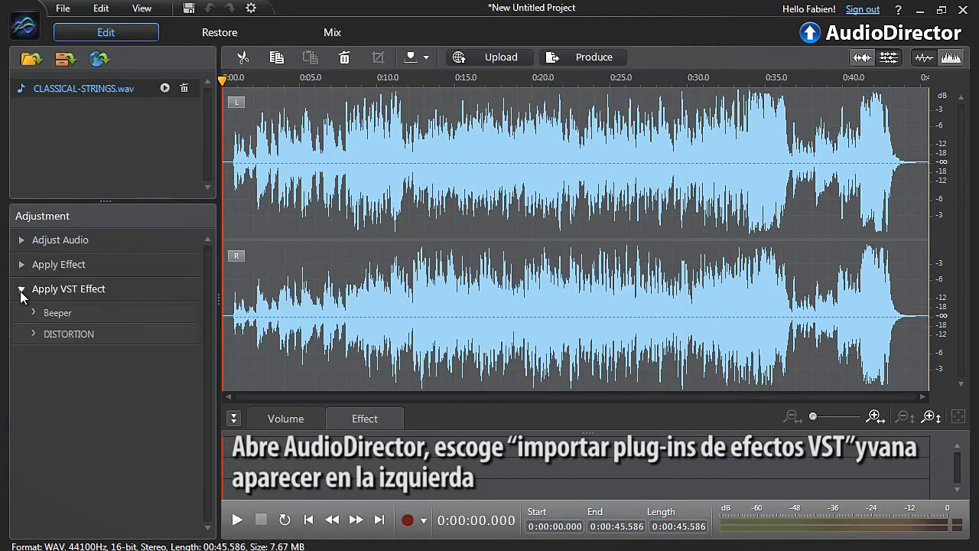
click(79, 334)
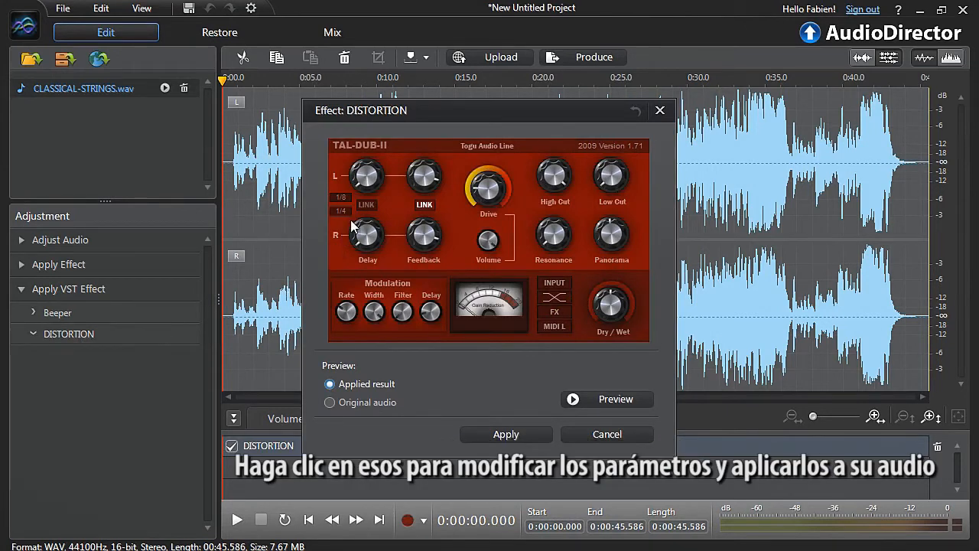